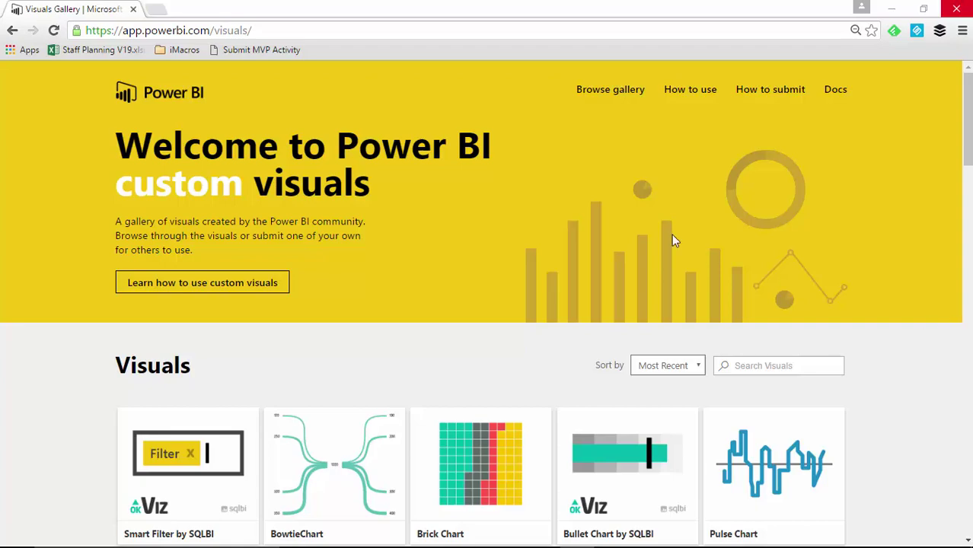
View the Advanced Time Slicer visual's details in the gallery, then return to Power BI Desktop.
scroll(652, 181, down, 2)
scroll(655, 185, down, 13)
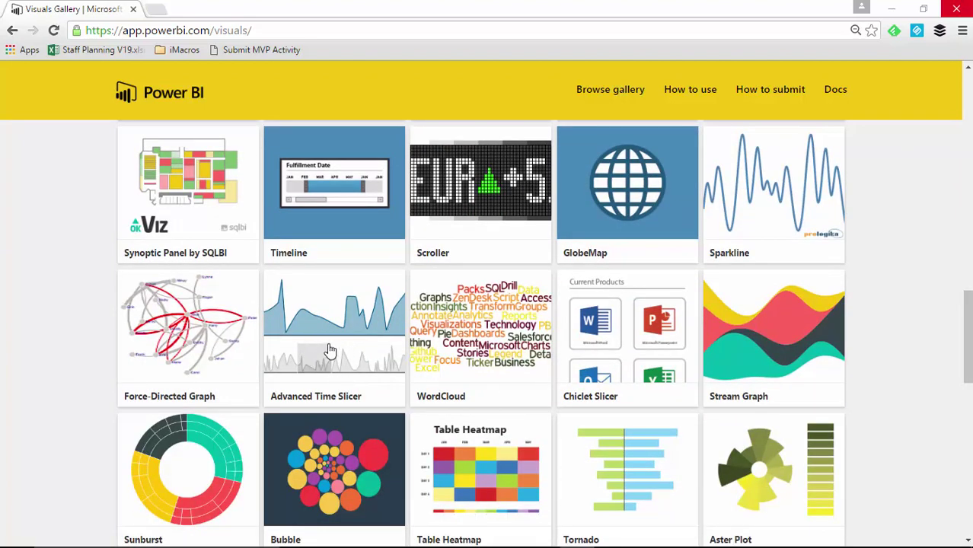
click(359, 349)
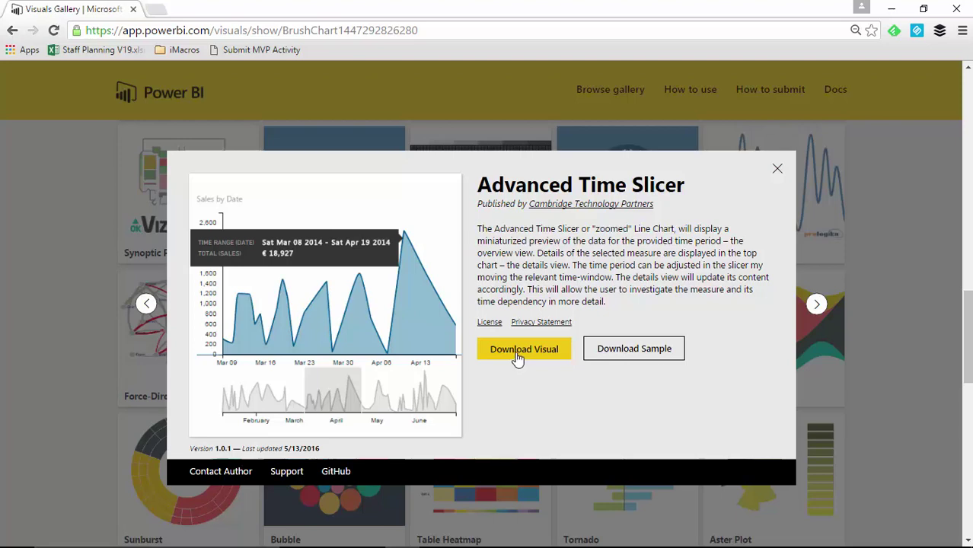
key(alt+Tab)
key(alt+Tab)
key(alt+Tab)
key(alt+Tab)
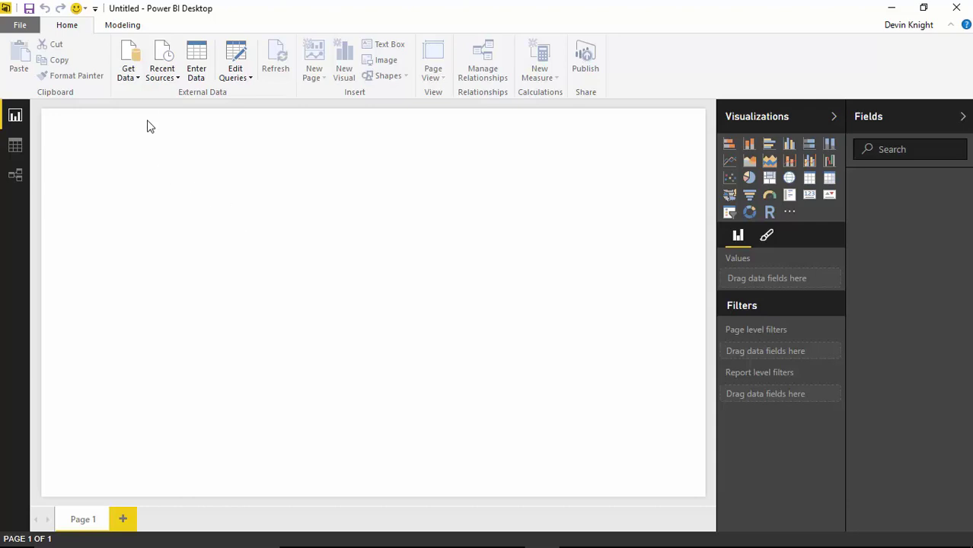
Connect to Excel and open the Weekly U.S. Field Production of Crude Oil.xlsx workbook.
click(130, 61)
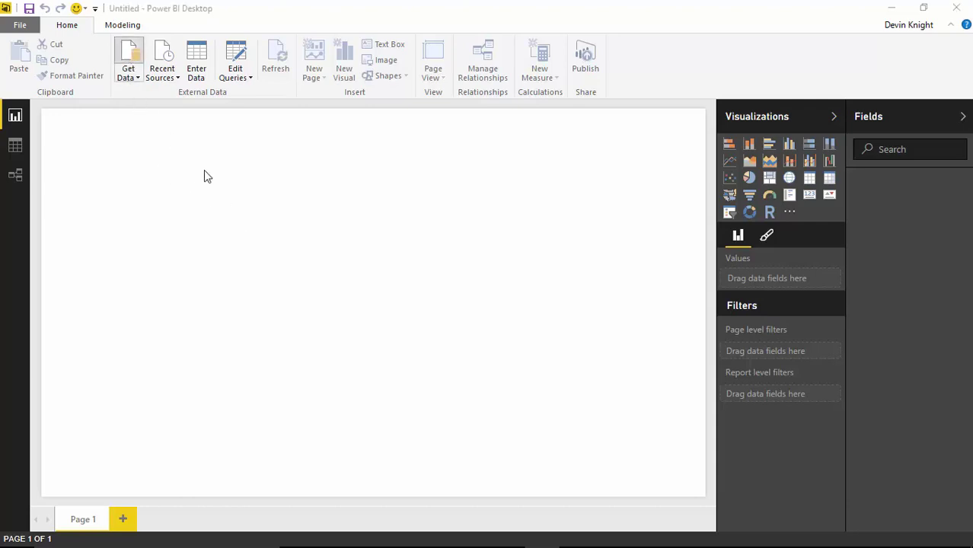
click(455, 119)
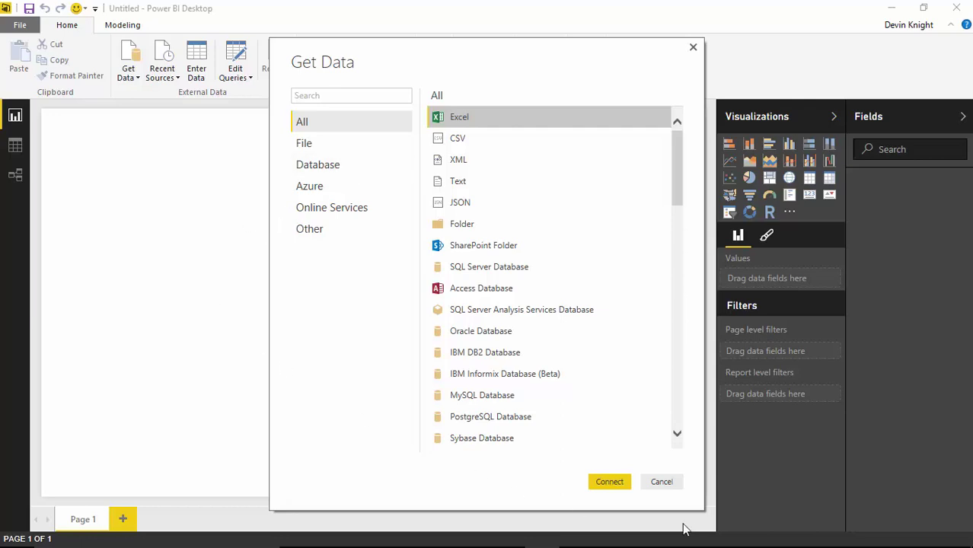
click(613, 482)
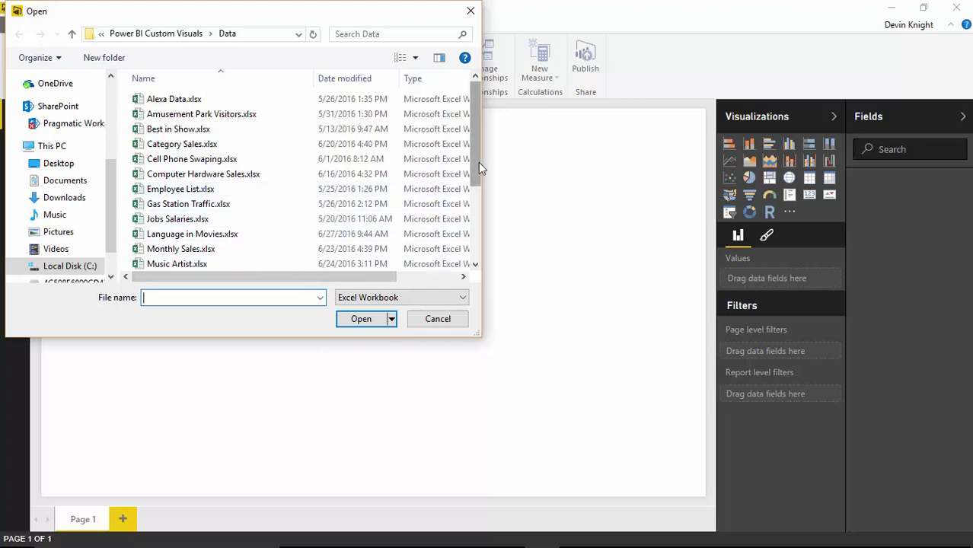
drag(479, 162, 468, 239)
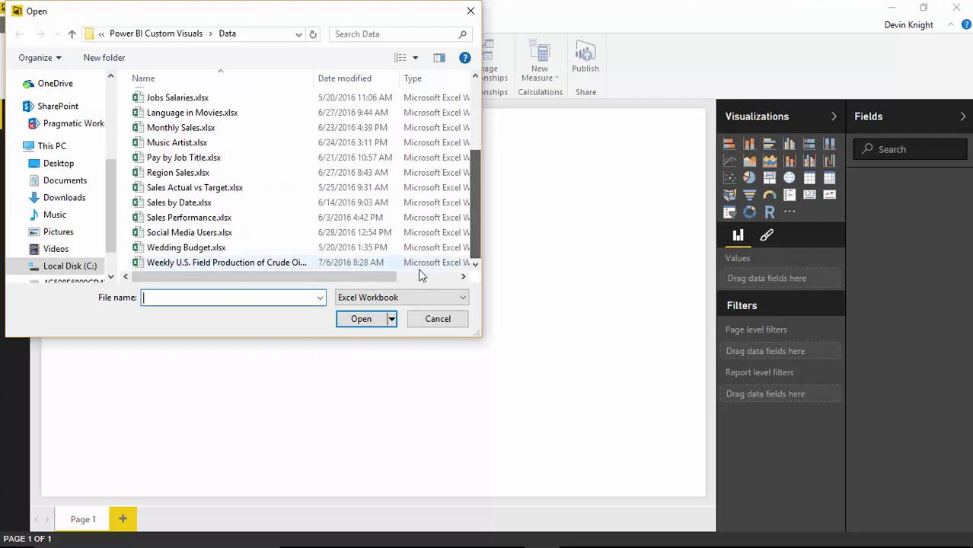
click(213, 262)
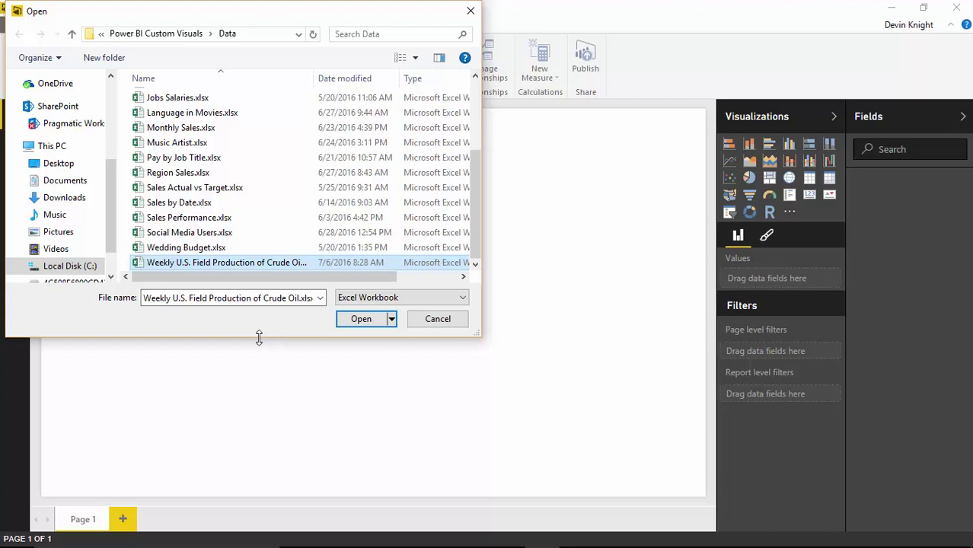
click(287, 364)
key(Return)
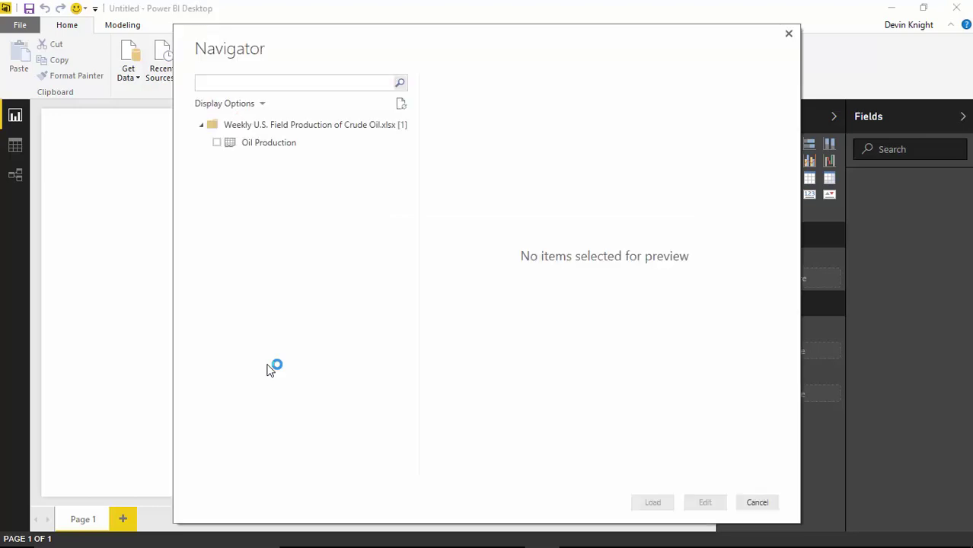
Select the Oil Production table in the Navigator and load it.
click(217, 143)
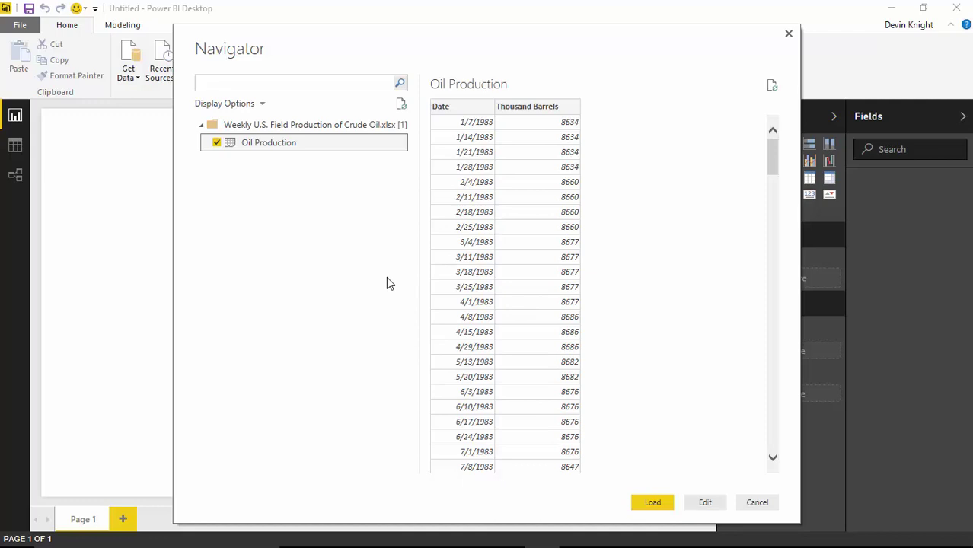
click(653, 504)
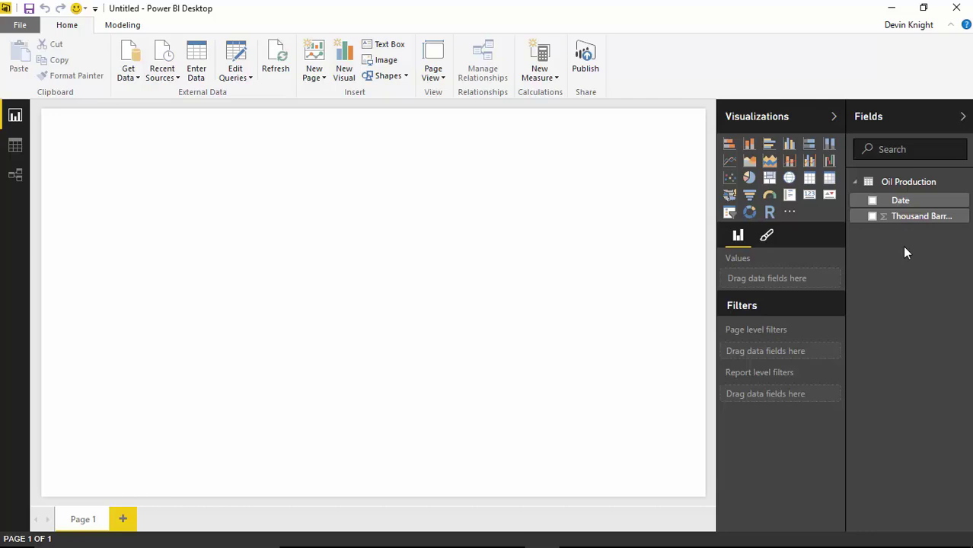
Create a table visual of Date and Thousand Barrels and enlarge it.
click(872, 200)
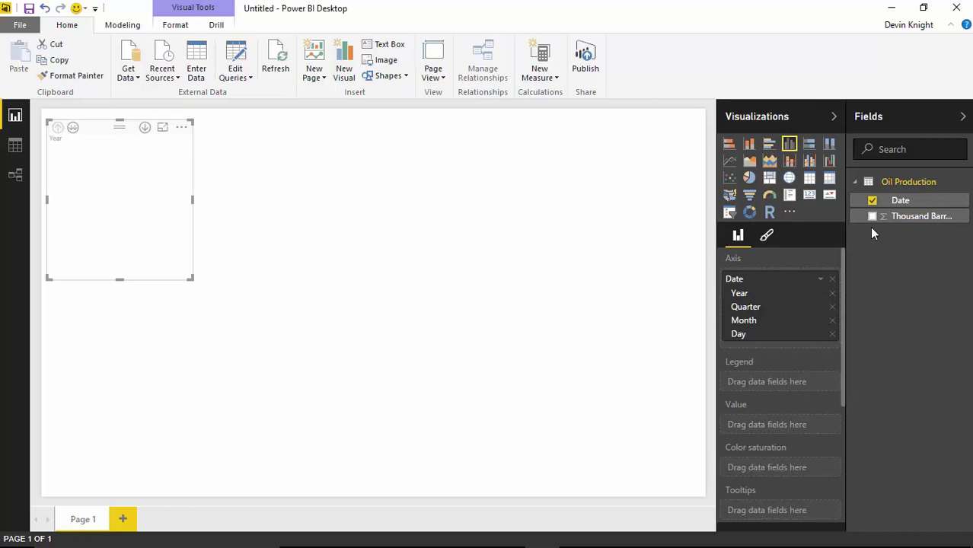
click(810, 182)
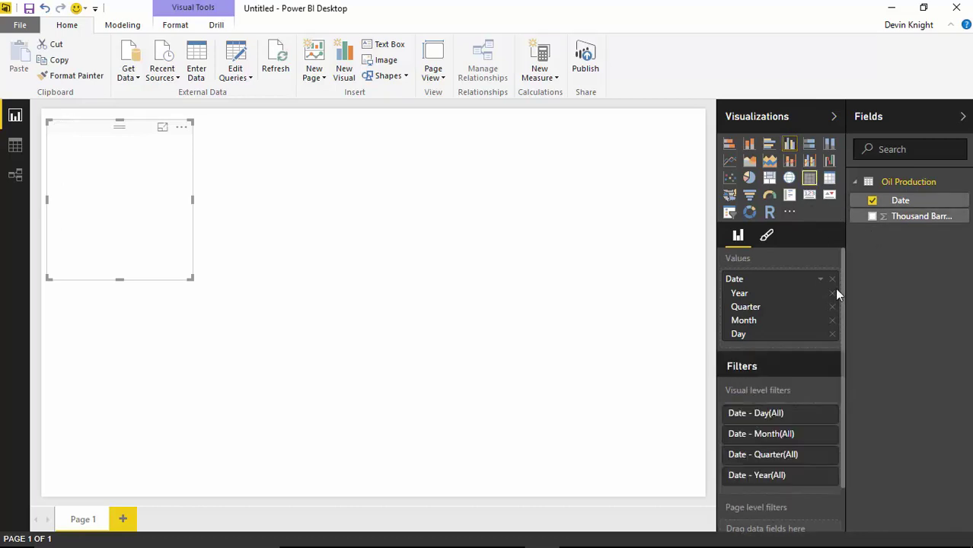
click(873, 217)
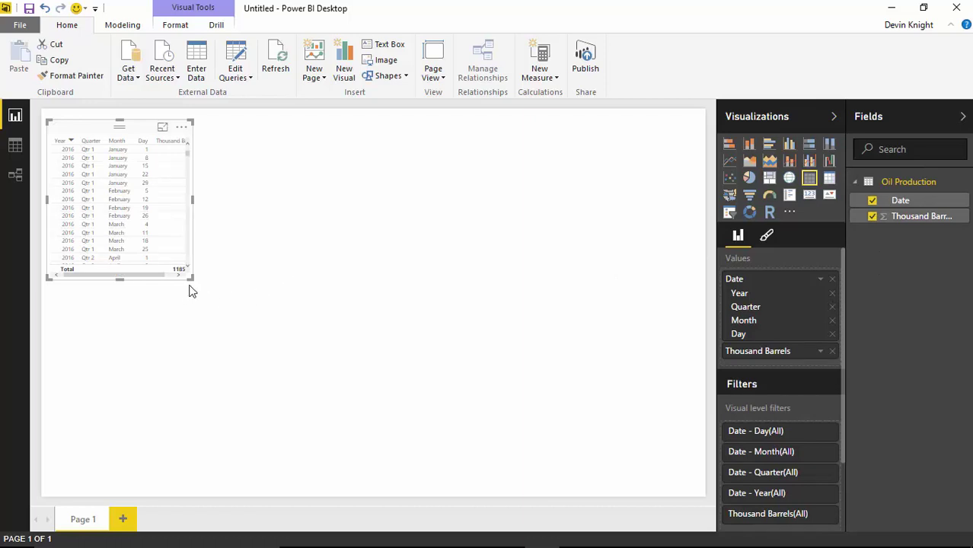
drag(193, 279, 298, 478)
Set the table's text size to 21 pt and widen it to show Thousand Barrels fully.
click(766, 236)
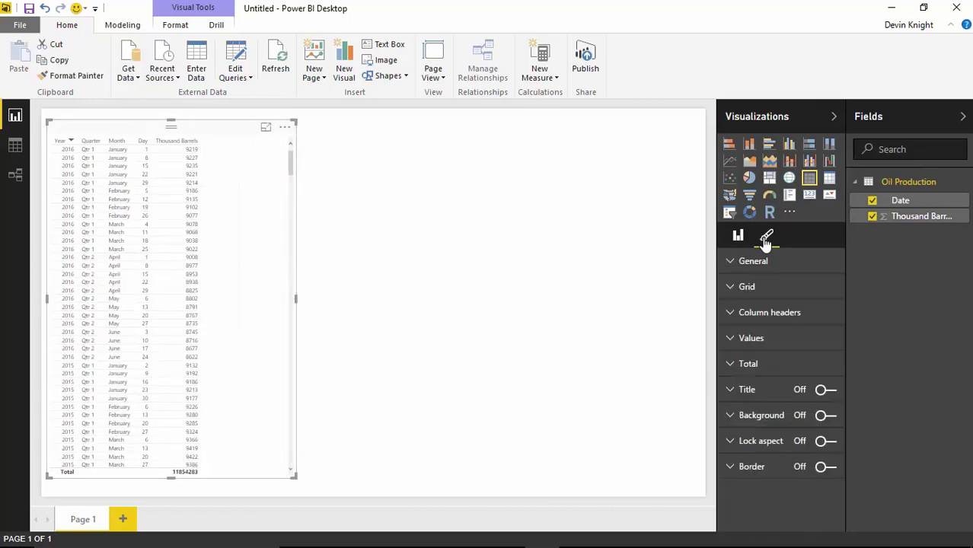
click(732, 262)
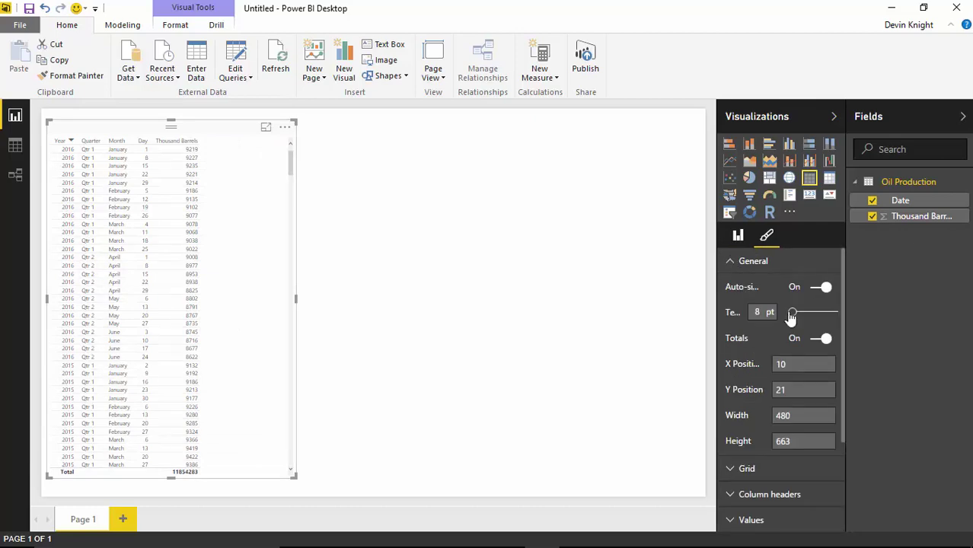
drag(792, 313, 809, 318)
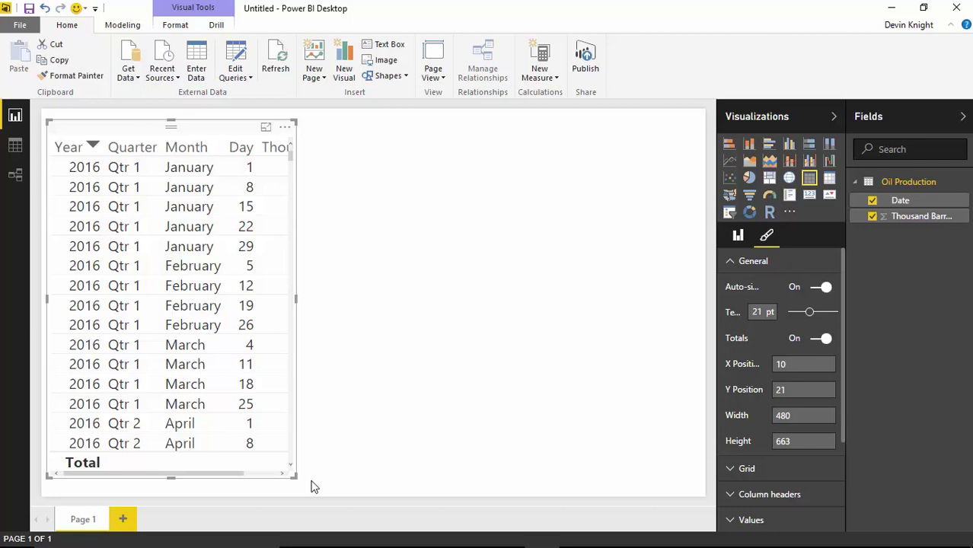
drag(314, 486, 400, 496)
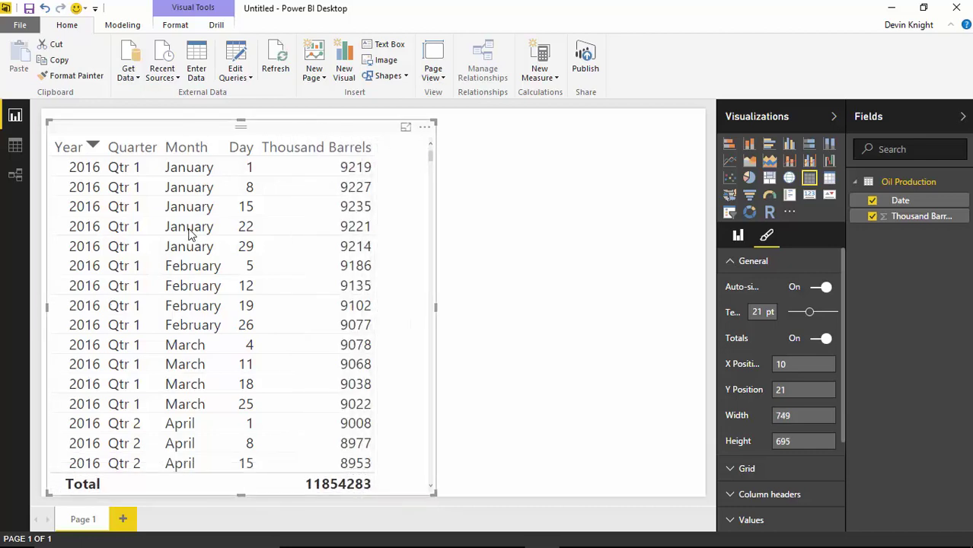
click(739, 238)
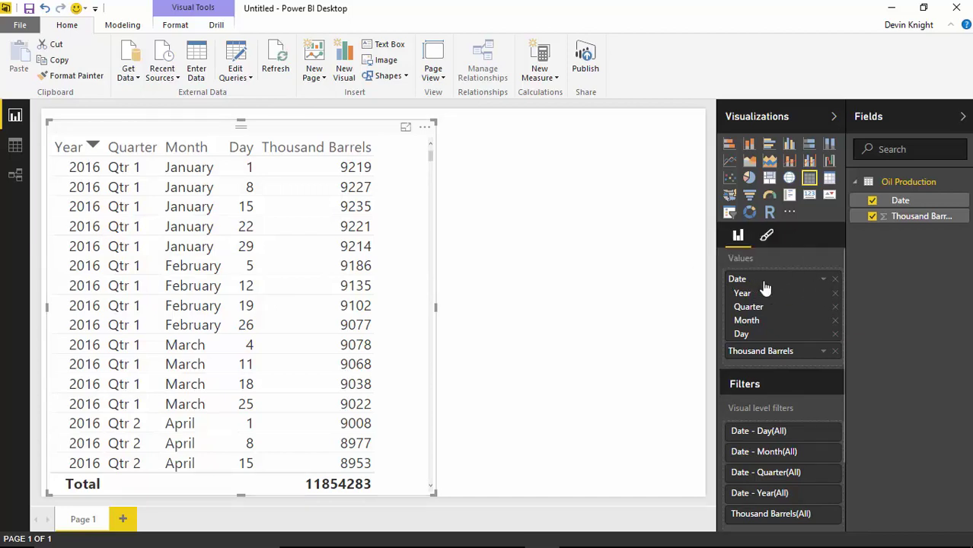
Switch the Date field from Date Hierarchy to plain Date values.
click(823, 279)
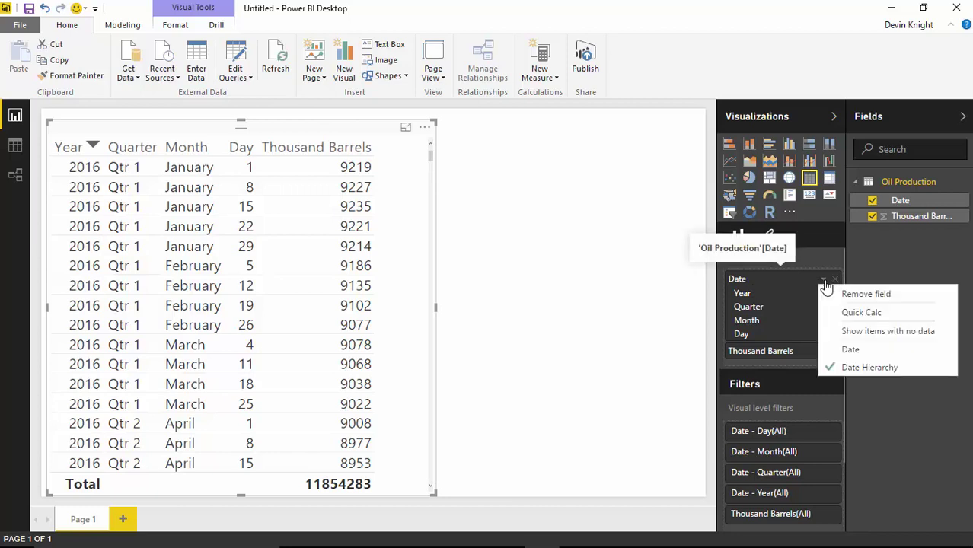
click(867, 352)
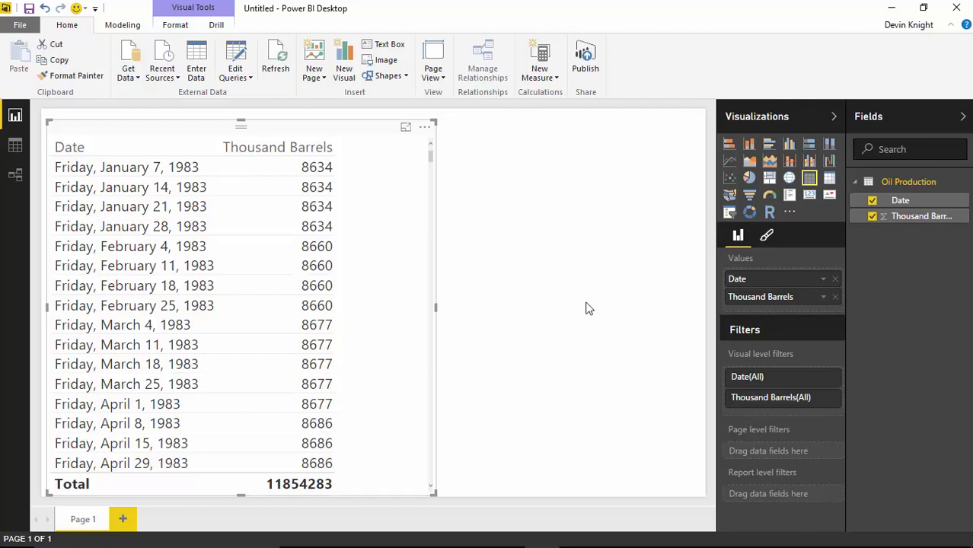
Import BrushChart.1.0.1.pbiviz from the Custom Visuals folder as a custom visual.
click(791, 215)
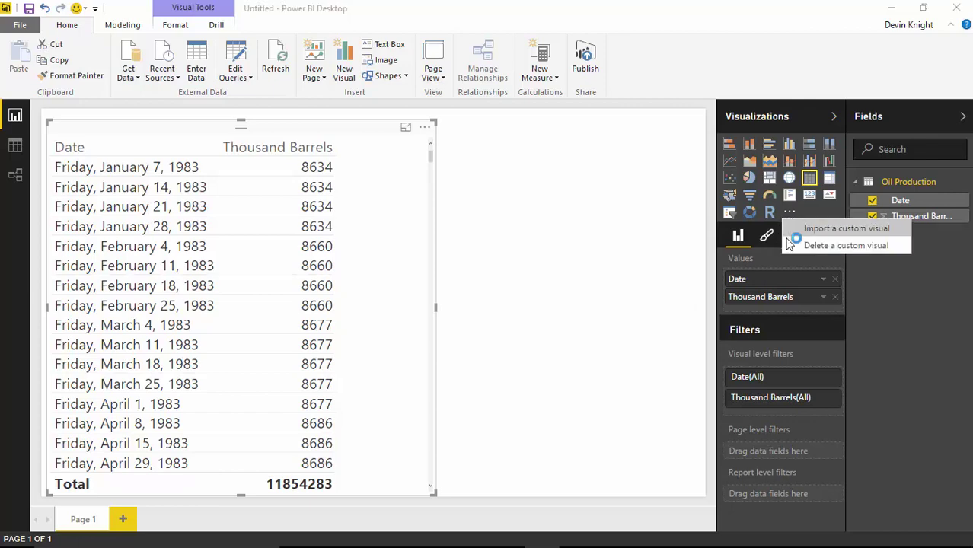
click(796, 230)
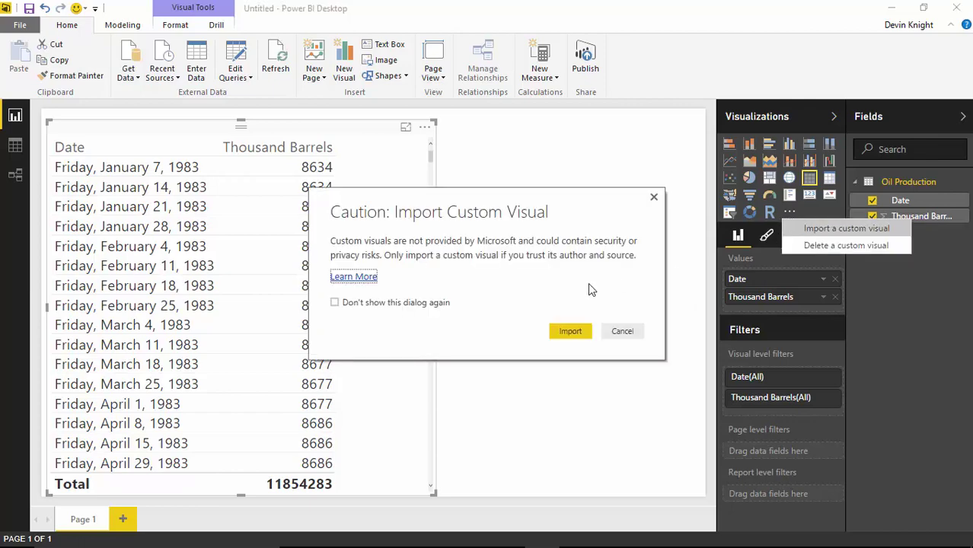
click(570, 330)
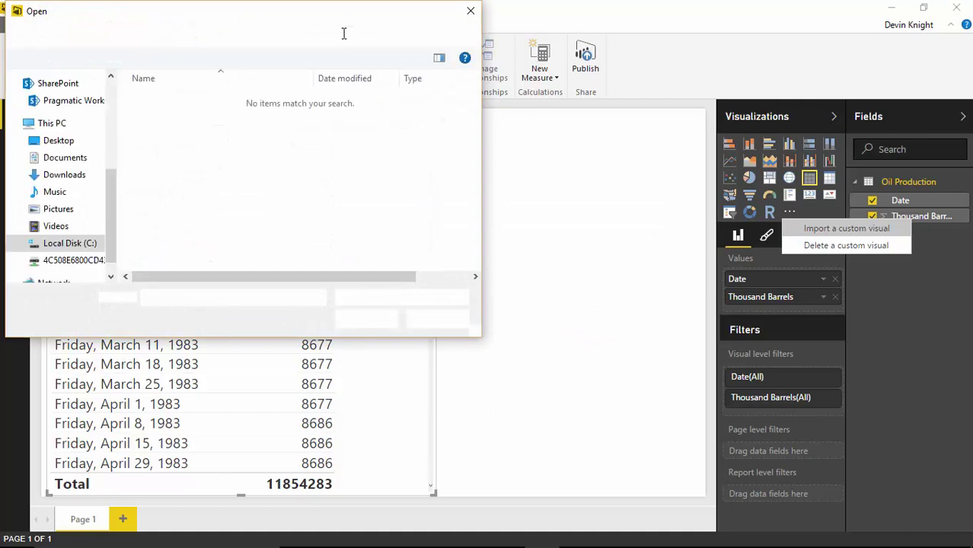
drag(337, 14, 569, 87)
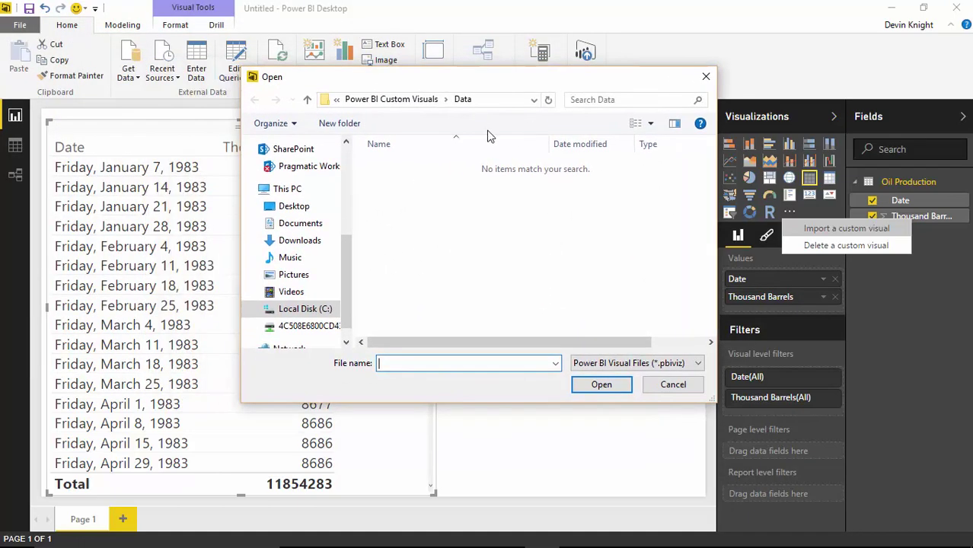
click(363, 101)
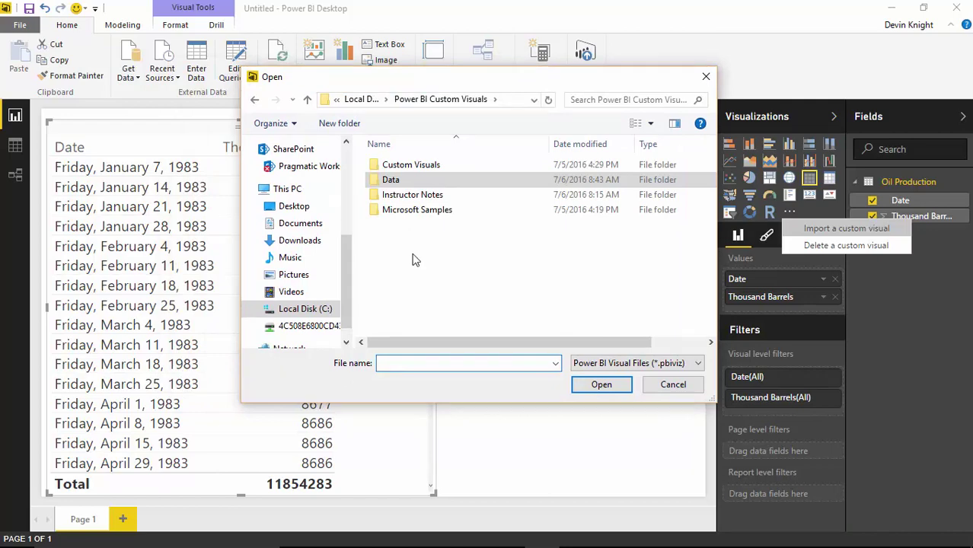
double_click(412, 164)
click(392, 166)
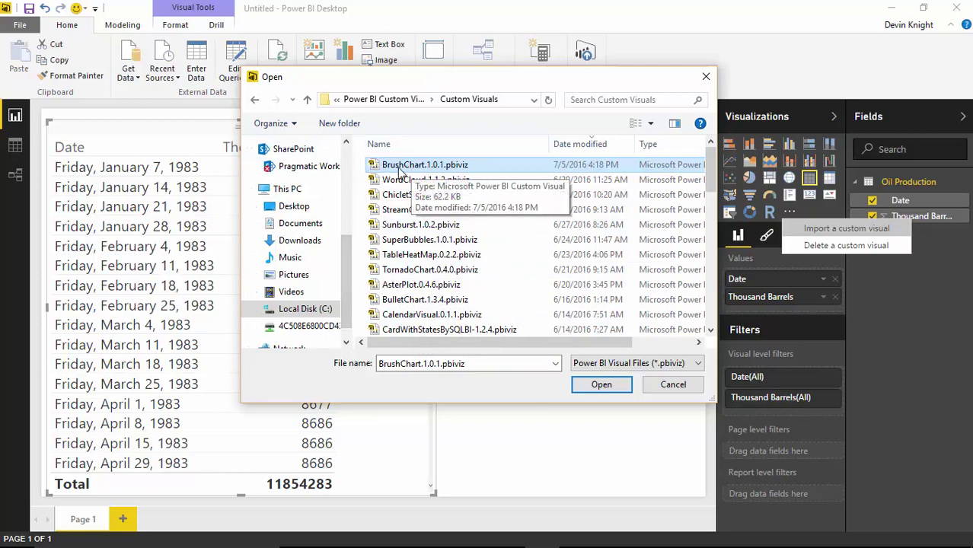
click(609, 386)
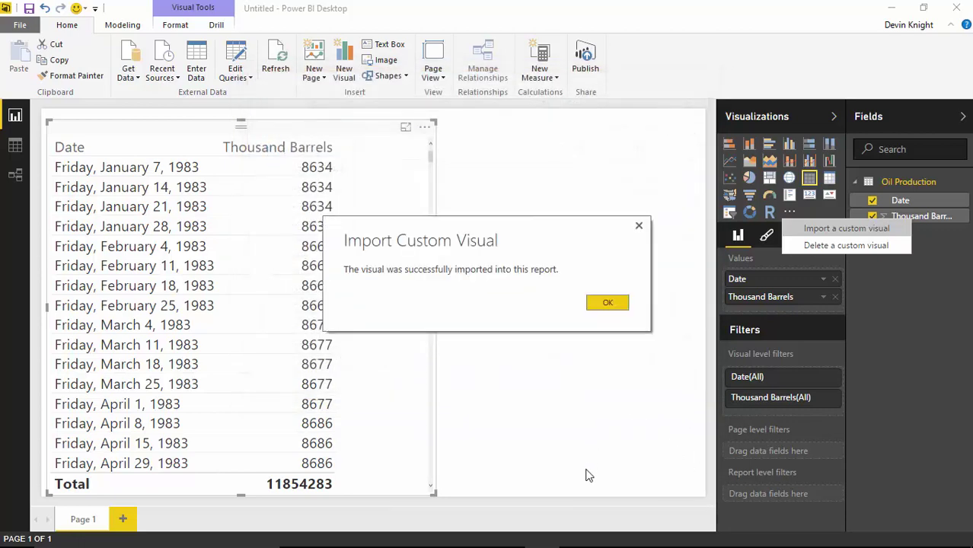
click(604, 305)
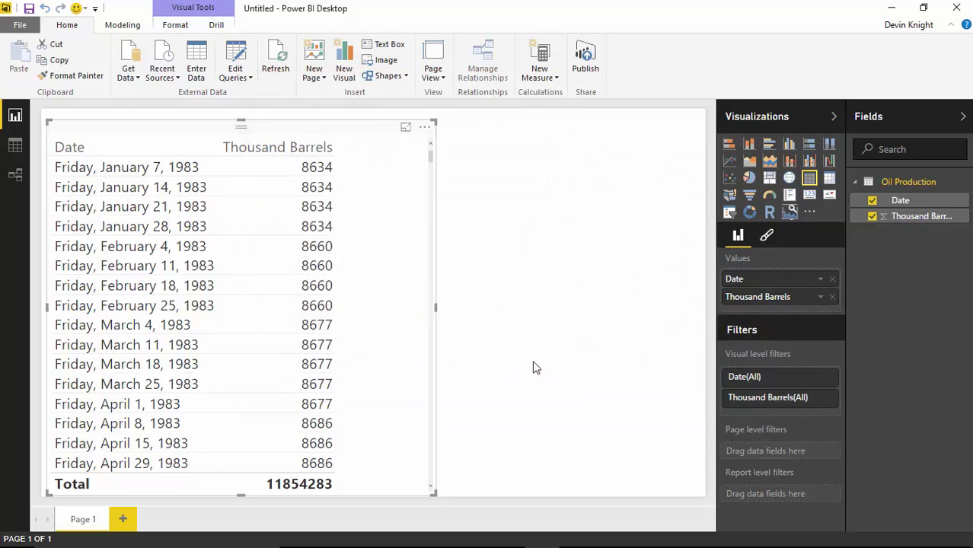
Convert the table to the BrushChart visual and resize it to about half the page width.
click(790, 215)
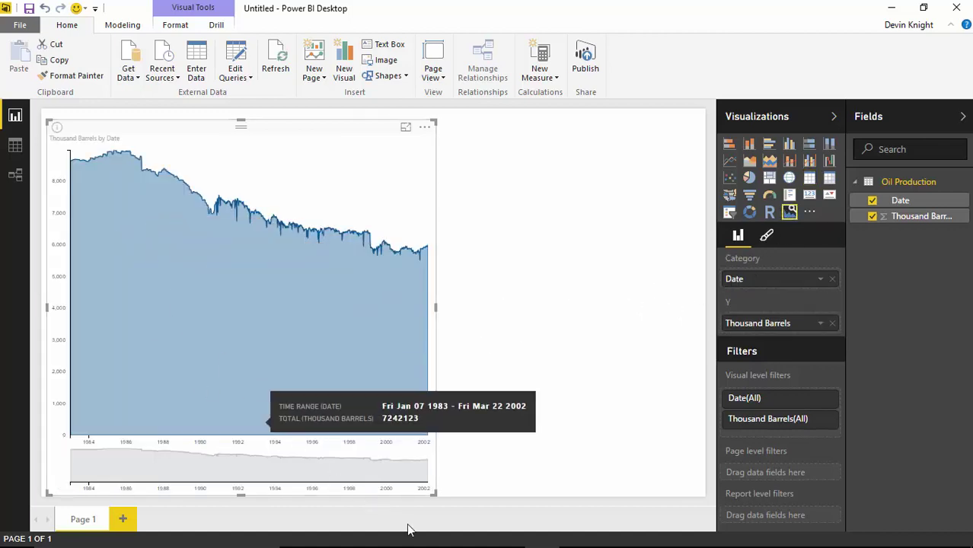
mouse_move(434, 495)
mouse_down()
mouse_move(577, 474)
mouse_move(712, 514)
mouse_up()
click(712, 513)
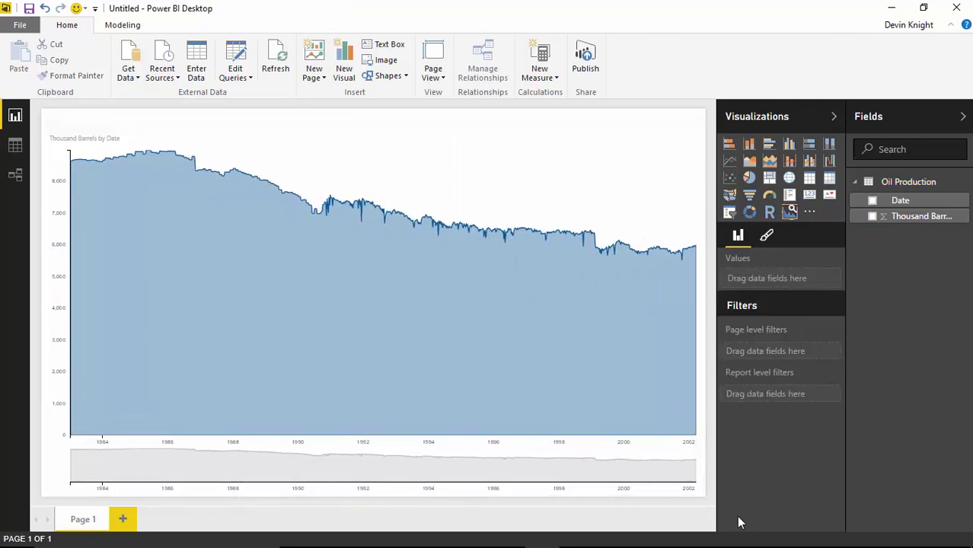
click(698, 494)
drag(697, 494, 441, 533)
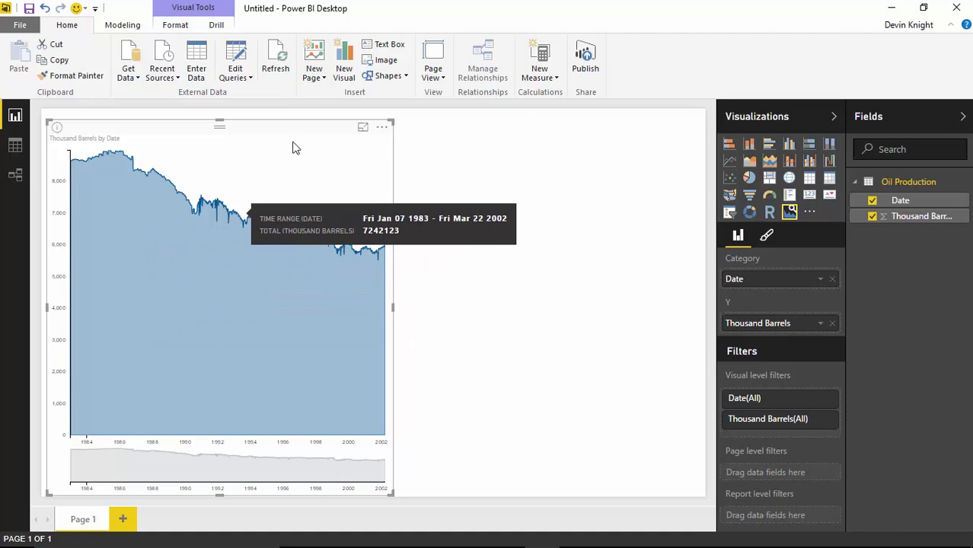
click(364, 130)
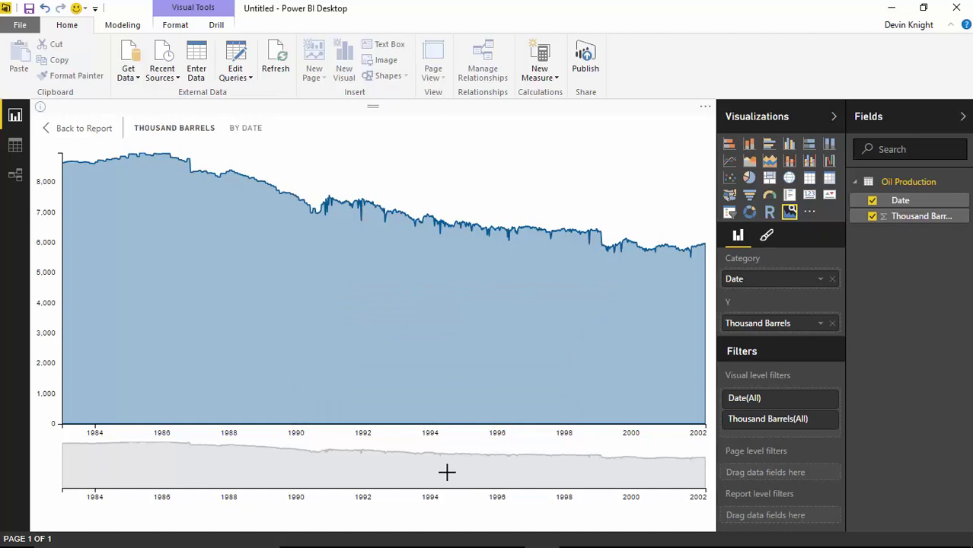
drag(446, 473, 524, 468)
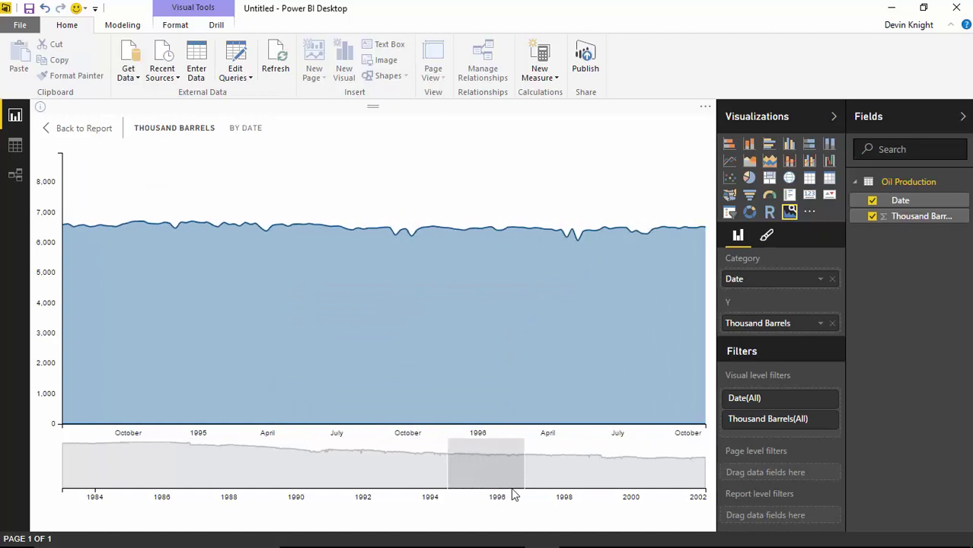
drag(612, 475, 565, 474)
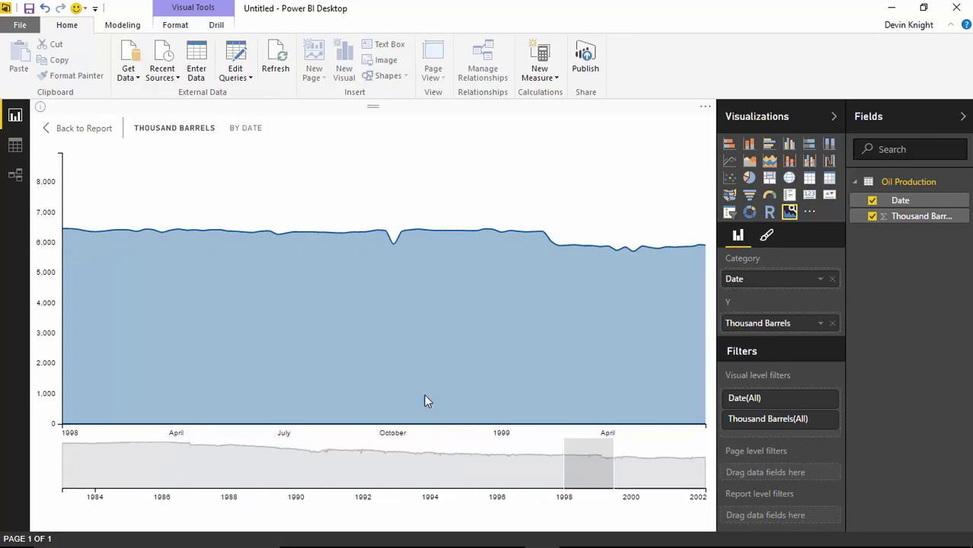
mouse_move(385, 300)
drag(258, 474, 561, 486)
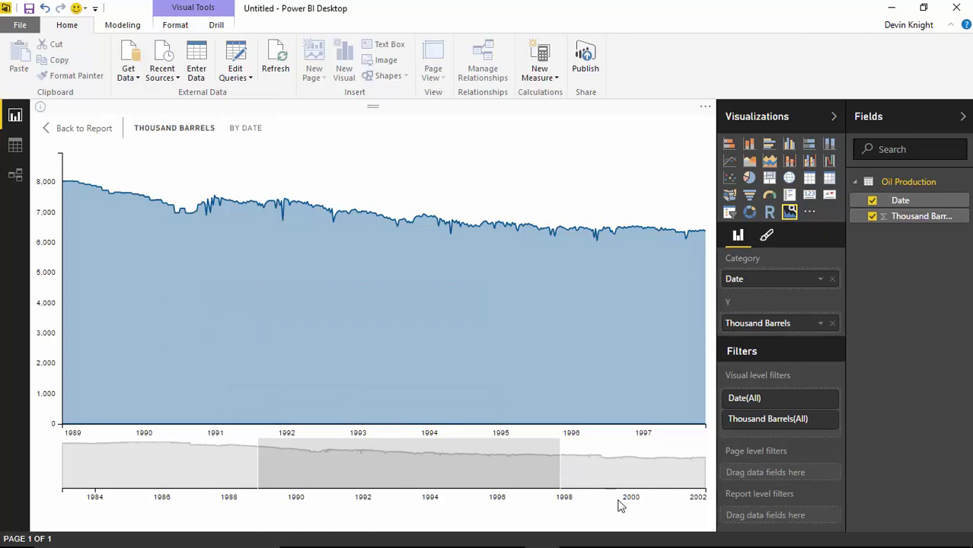
click(651, 461)
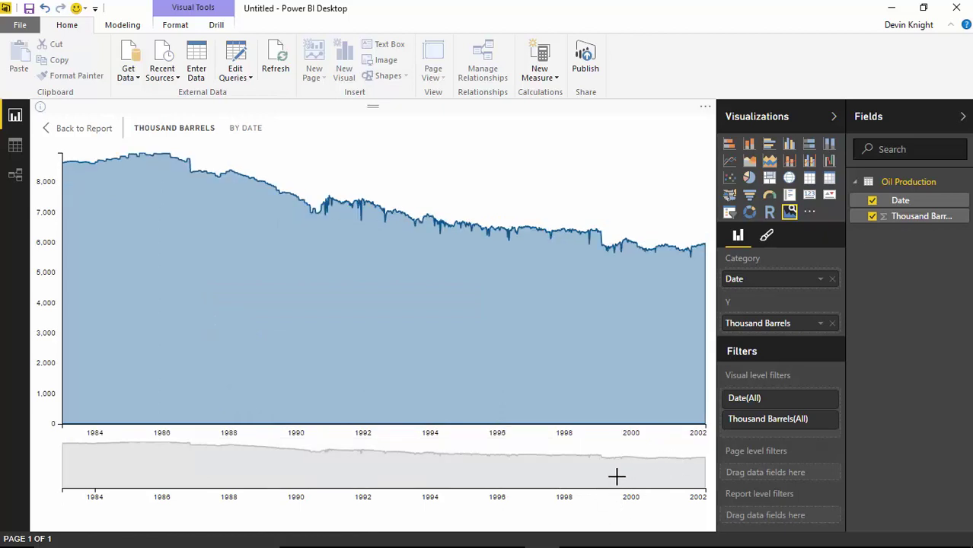
drag(617, 477, 729, 480)
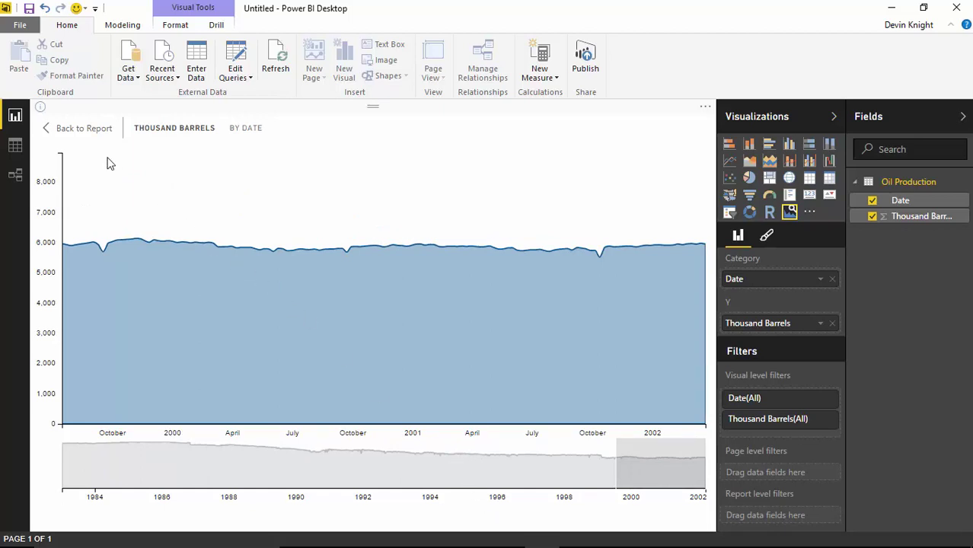
Widen the brush chart across the page and brush it to Dec 1993–Dec 1997.
click(70, 134)
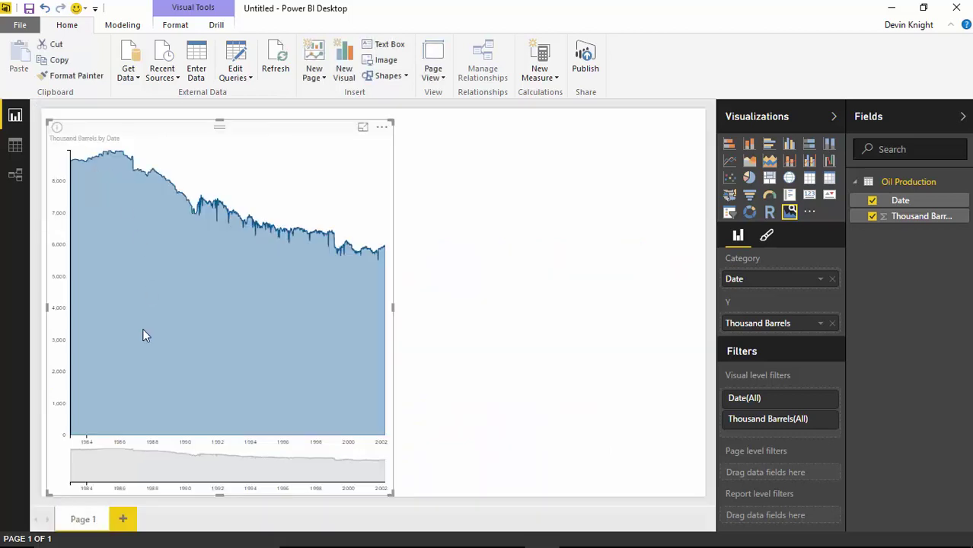
mouse_move(79, 473)
mouse_down()
mouse_move(483, 472)
mouse_move(292, 476)
mouse_up()
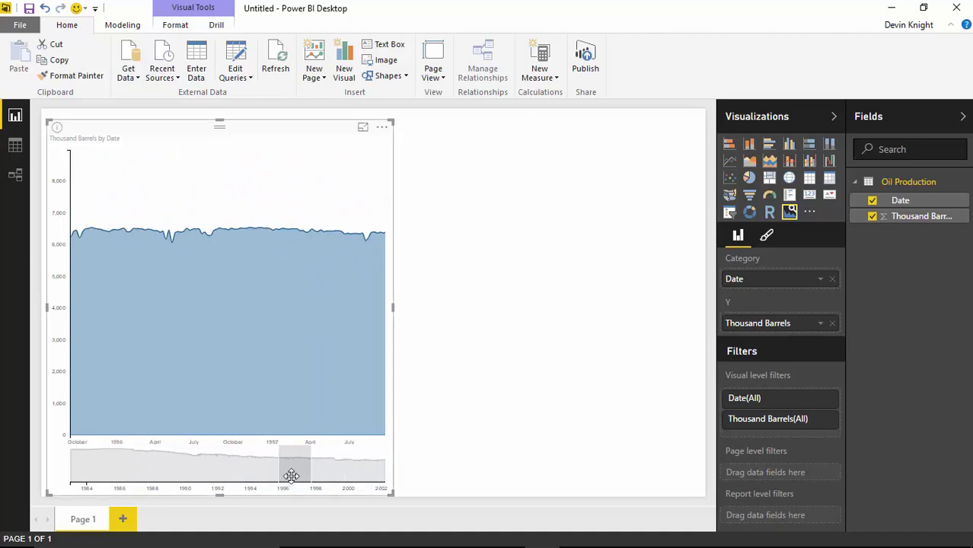
drag(400, 495, 741, 539)
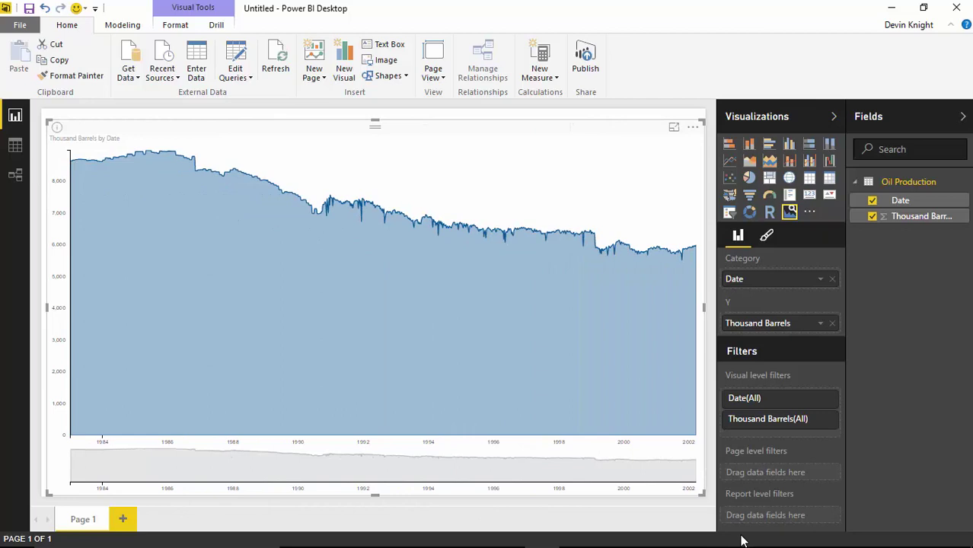
mouse_move(137, 461)
mouse_down()
mouse_move(499, 472)
mouse_move(412, 456)
mouse_move(480, 455)
mouse_move(576, 482)
mouse_up()
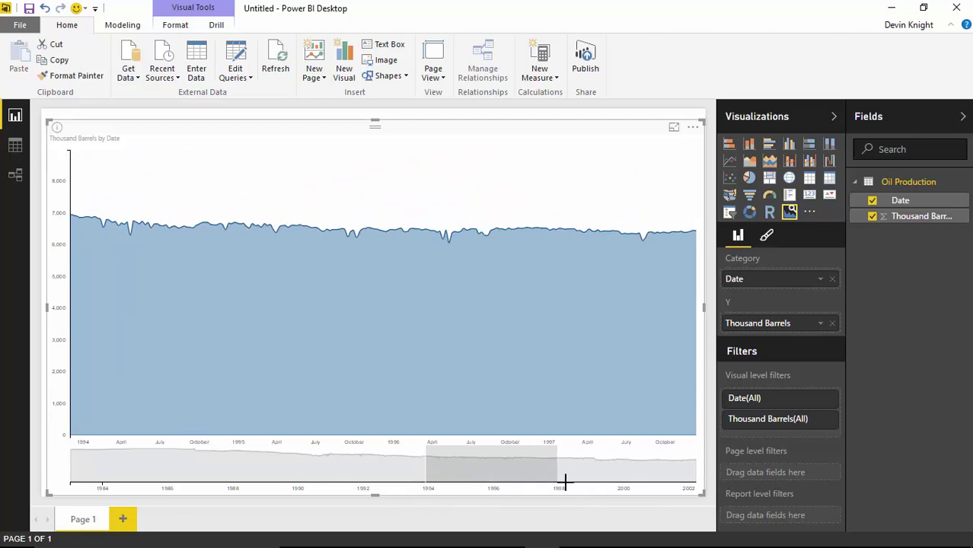
mouse_move(443, 388)
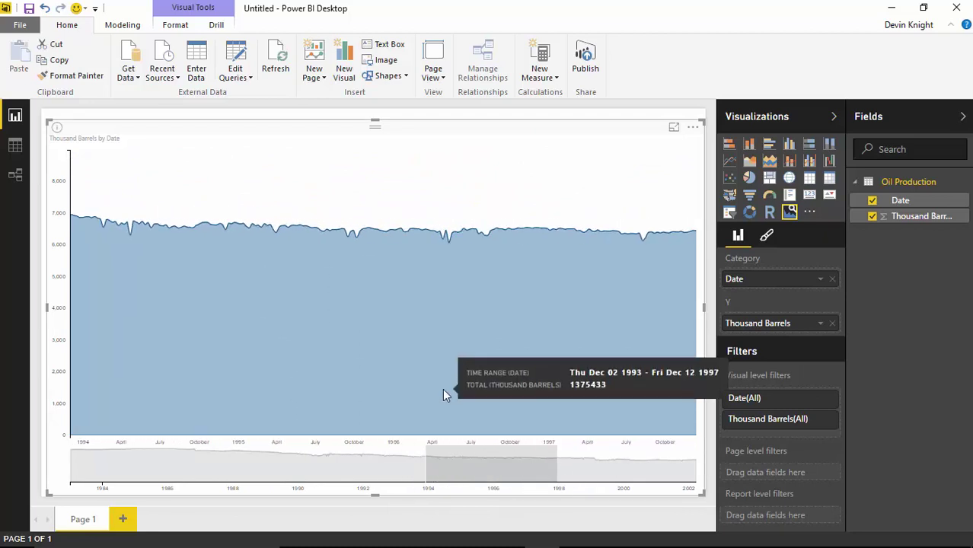